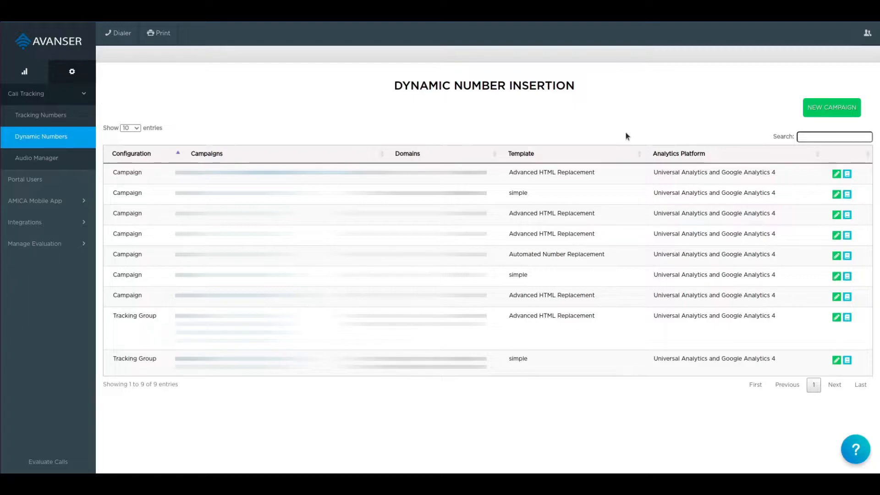
# Create a campaign named "Advanced HTML Configuration" with the Advanced HTML Replacement template and save it
pyautogui.click(824, 113)
pyautogui.click(368, 183)
pyautogui.write('Advanced HTML Configuration')
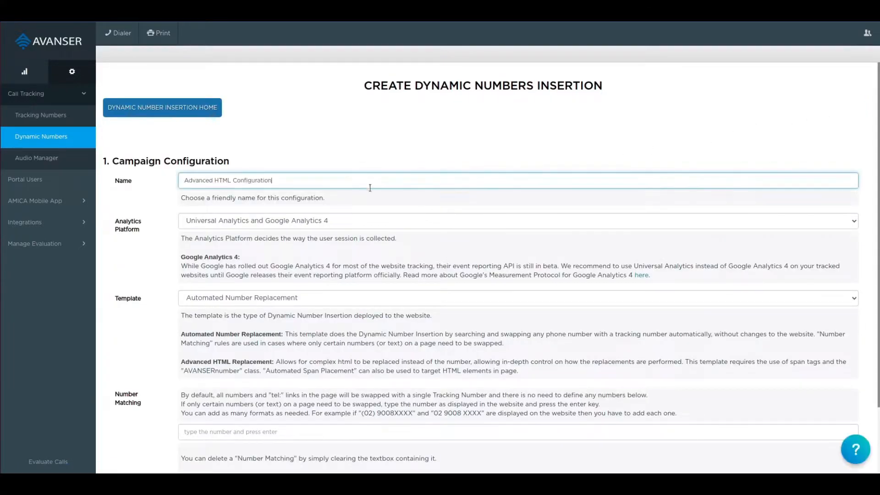
pyautogui.click(357, 302)
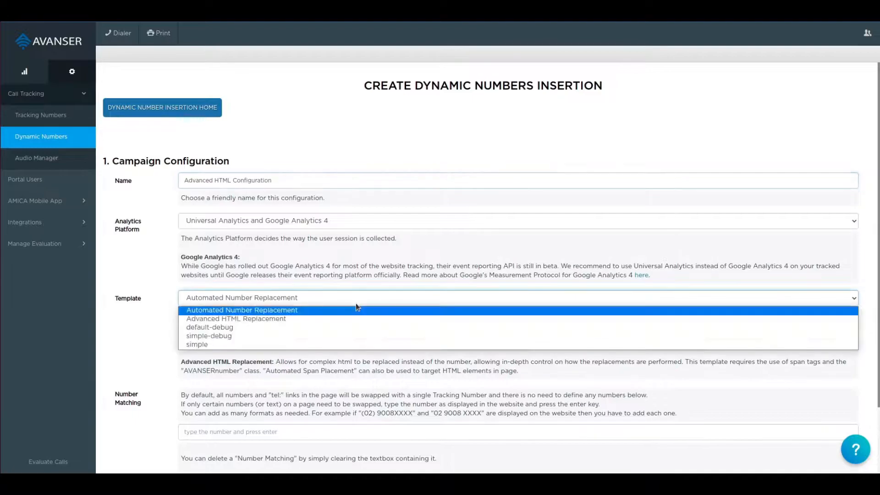
pyautogui.click(352, 317)
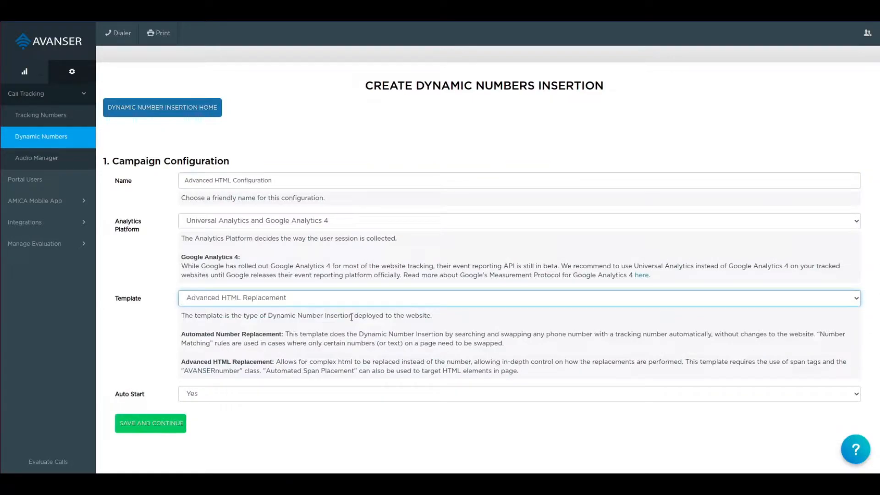
pyautogui.click(179, 423)
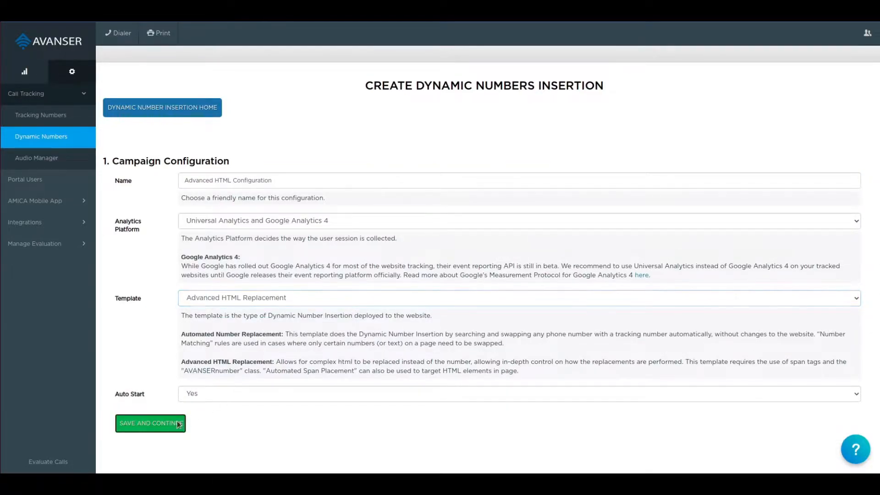
# Start adding a single number, applying the Paid preset and choosing an available tracking number
pyautogui.scroll(-2, 451, 270)
pyautogui.scroll(-5, 451, 268)
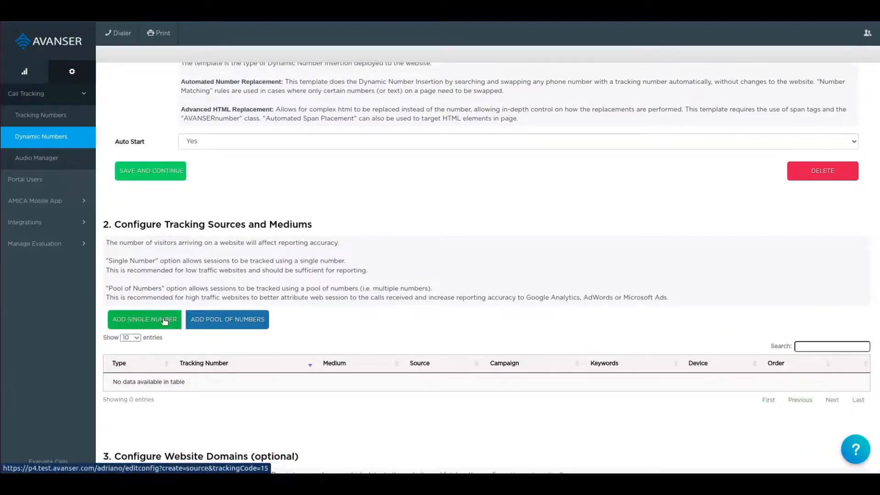
pyautogui.click(164, 322)
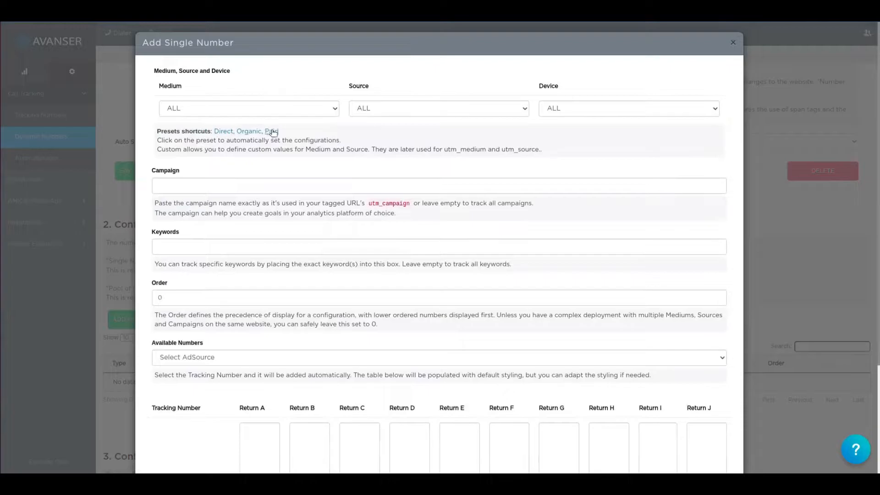
pyautogui.click(273, 132)
pyautogui.click(254, 359)
pyautogui.scroll(-3, 248, 321)
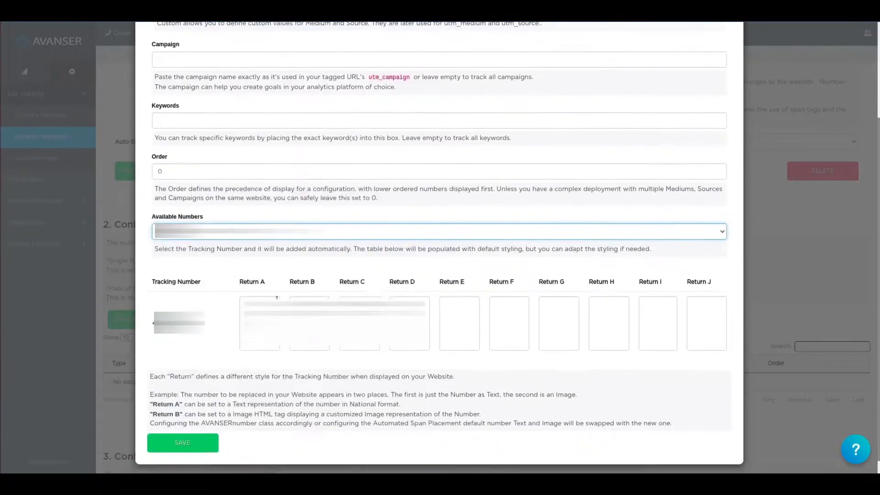
# Set the tracking number's first three returns to "Return A", "Return B" and "Return C", and save the single number
pyautogui.press('BackSpace')
pyautogui.write('Return')
pyautogui.write('A')
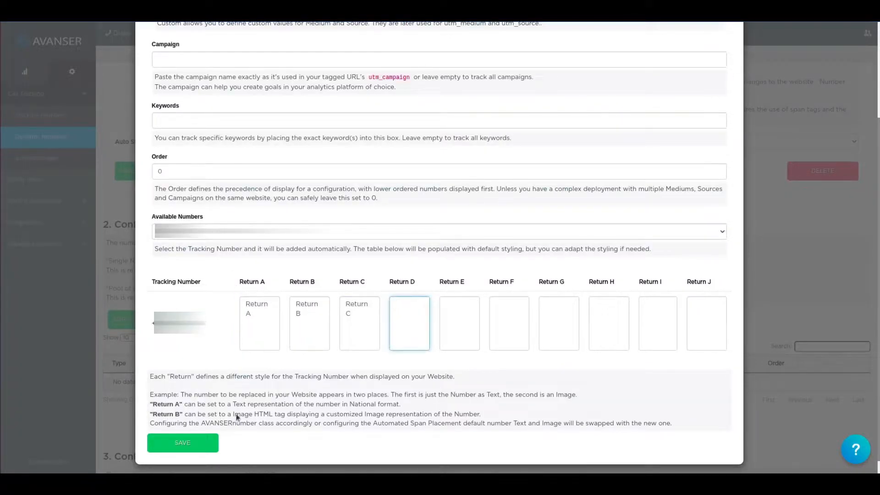
pyautogui.click(199, 448)
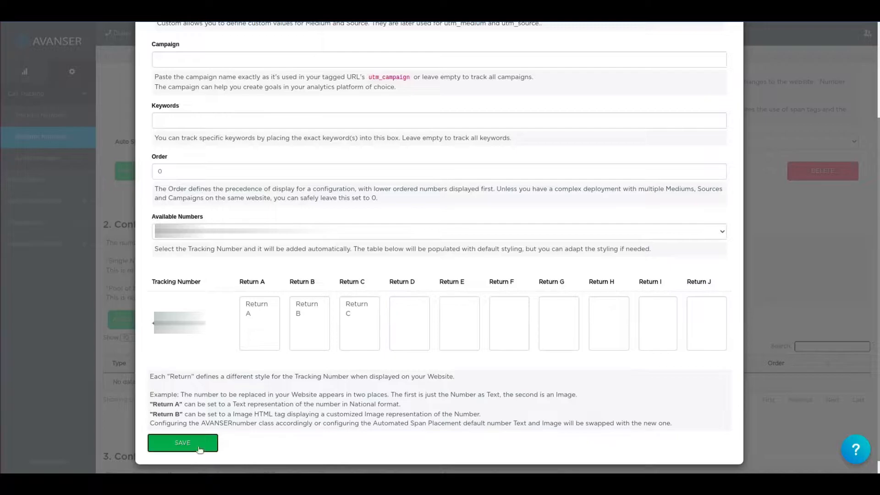
# Add an Automated Span Placement rule that replaces By CSS Selector with the match criteria a[href*="tel:"]
pyautogui.scroll(-5, 172, 372)
pyautogui.scroll(-4, 172, 374)
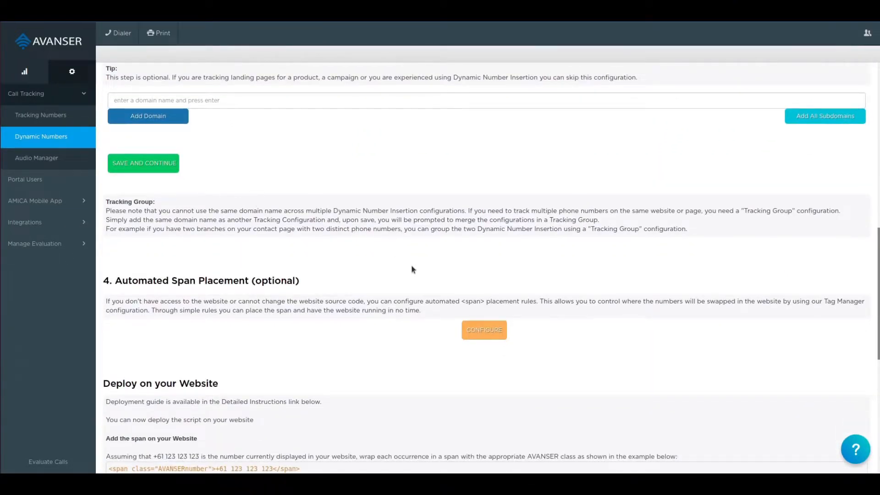
pyautogui.click(465, 329)
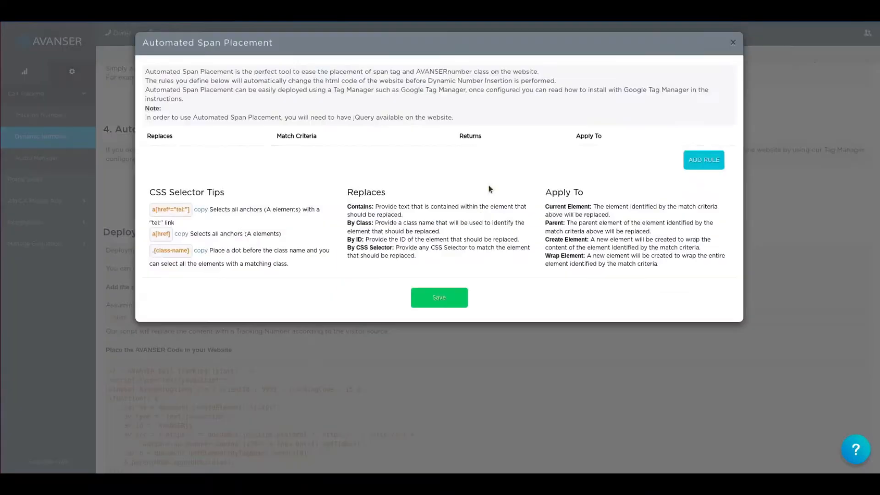
pyautogui.click(691, 162)
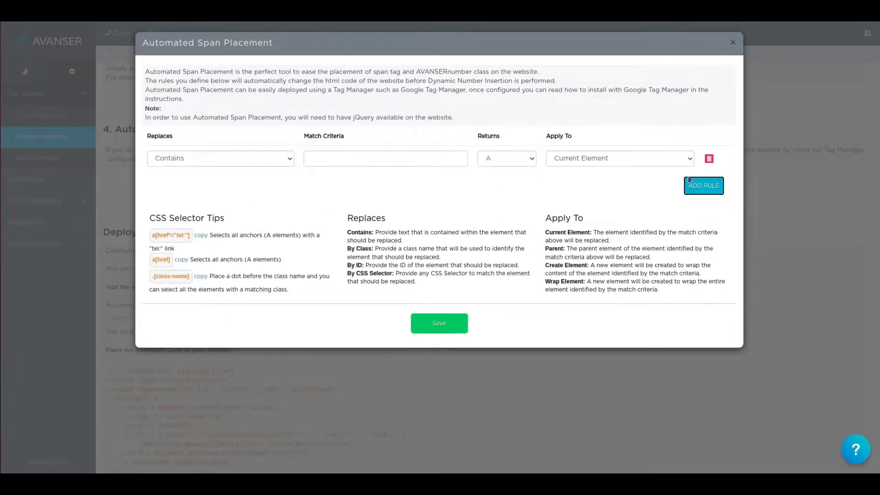
pyautogui.click(241, 160)
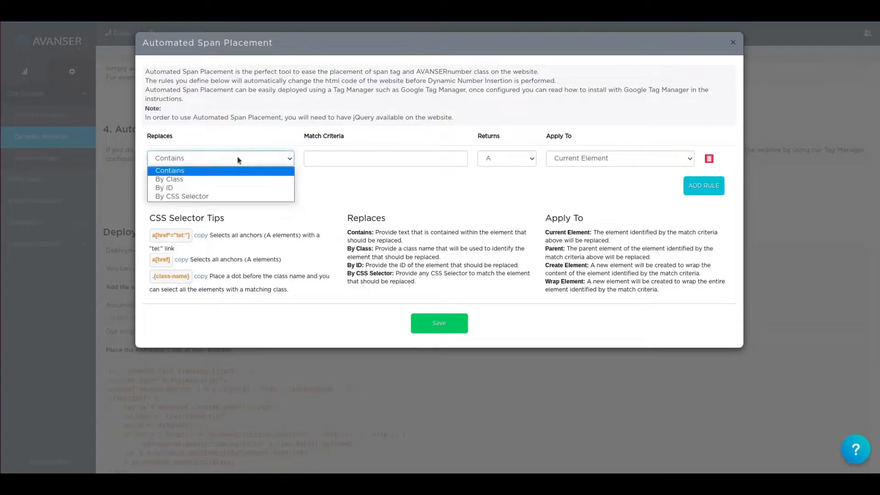
pyautogui.click(239, 197)
pyautogui.click(201, 236)
pyautogui.click(338, 160)
pyautogui.hotkey('ctrl', 'v')
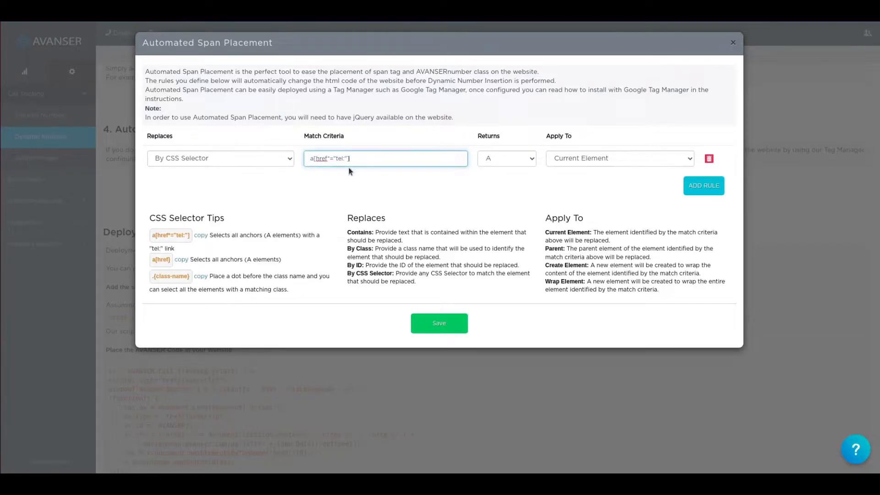
# Review the Apply To options, leave the rule on Current Element, save it and select the generated tag manager script line
pyautogui.click(584, 160)
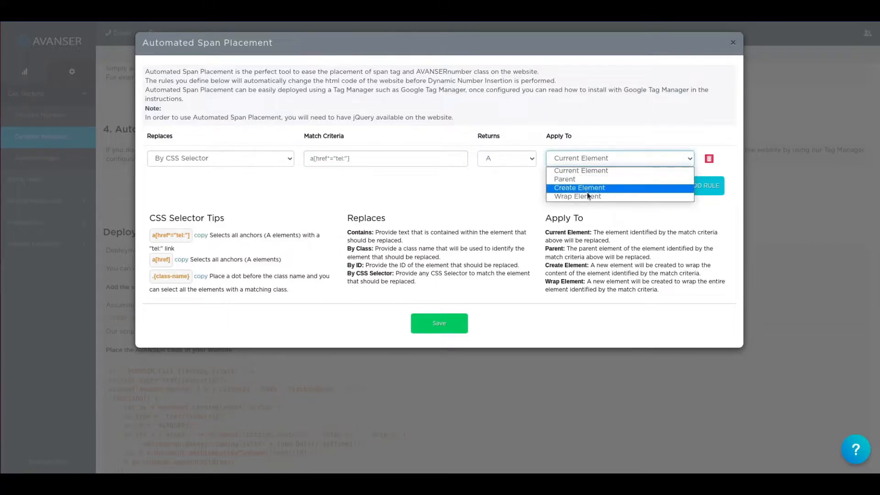
pyautogui.click(576, 229)
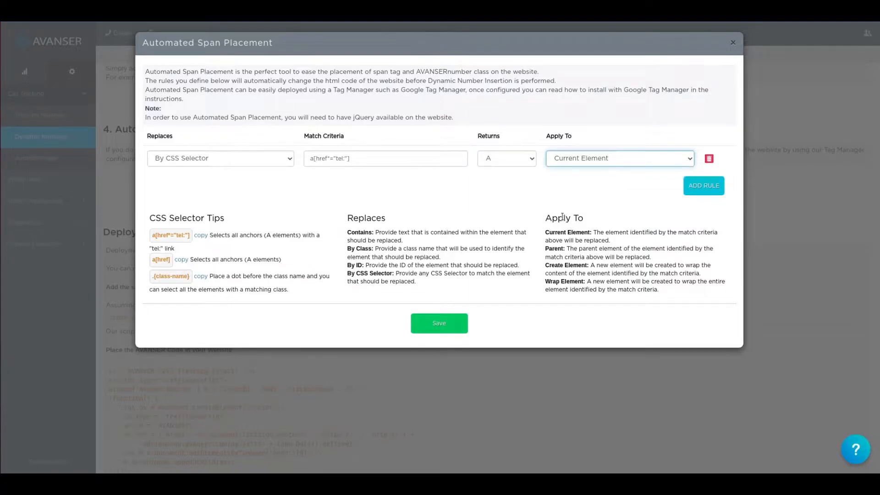
pyautogui.click(462, 322)
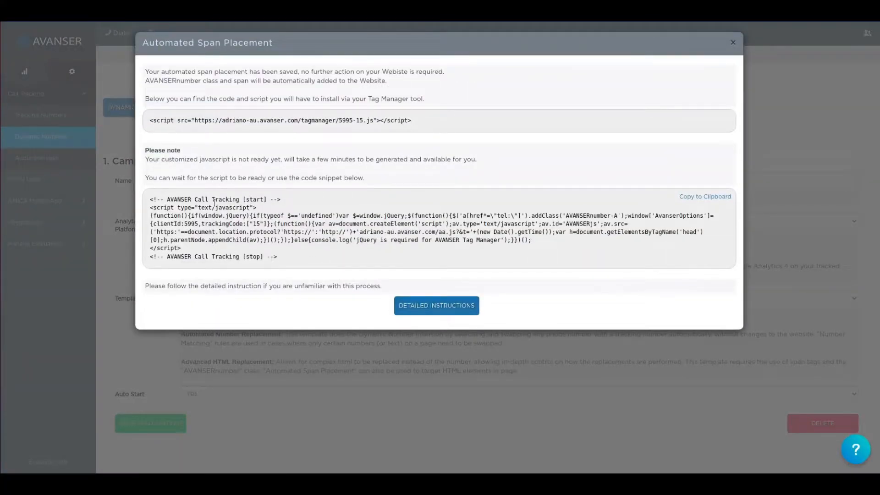
pyautogui.moveTo(417, 123); pyautogui.dragTo(151, 122)
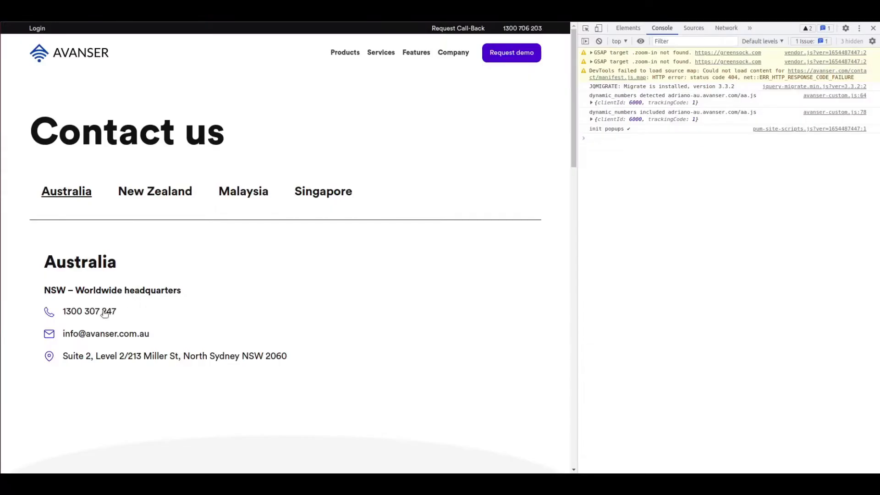
# On the website's Contact us page, inspect the Australian office's phone number and copy its element's CSS selector
pyautogui.rightClick(103, 312)
pyautogui.click(128, 389)
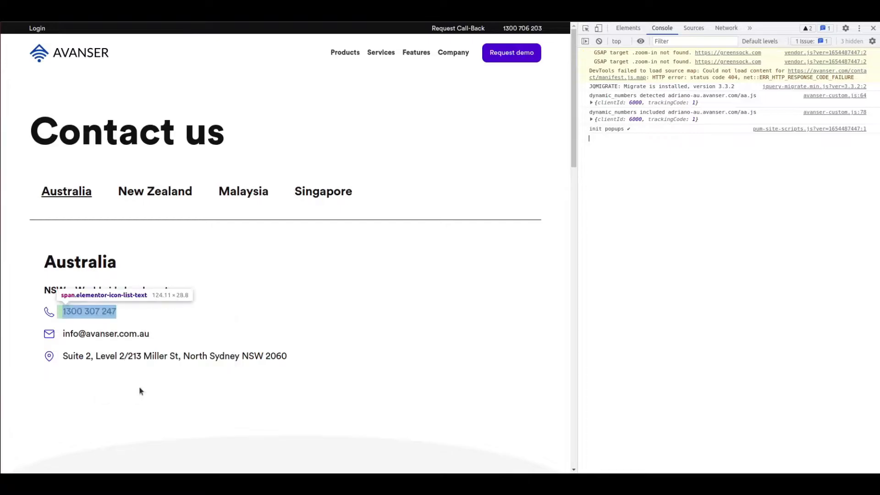
pyautogui.rightClick(777, 120)
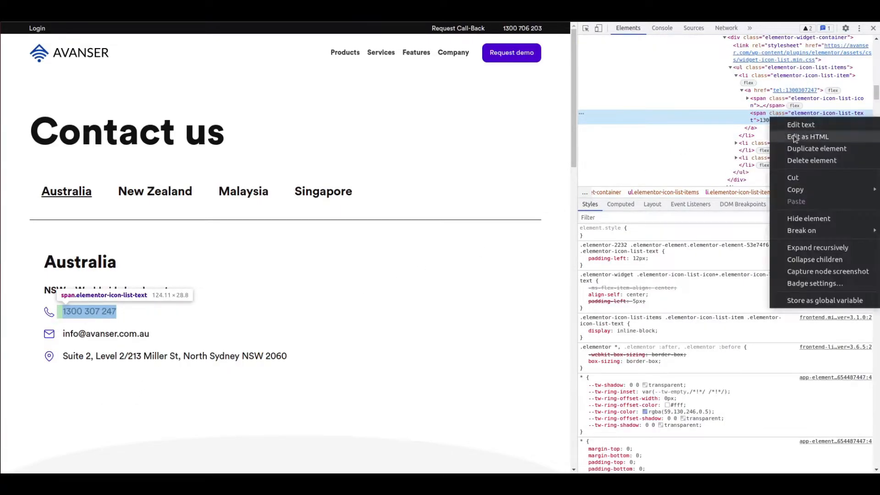
pyautogui.moveTo(800, 190)
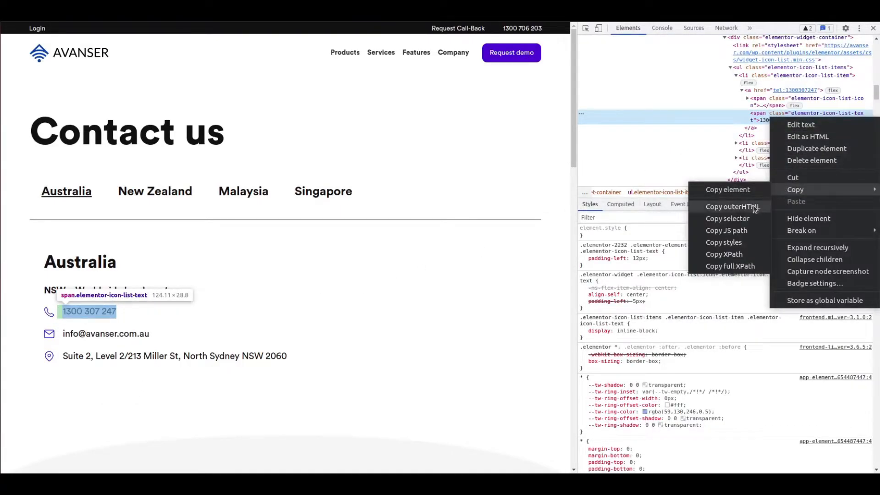
pyautogui.click(752, 219)
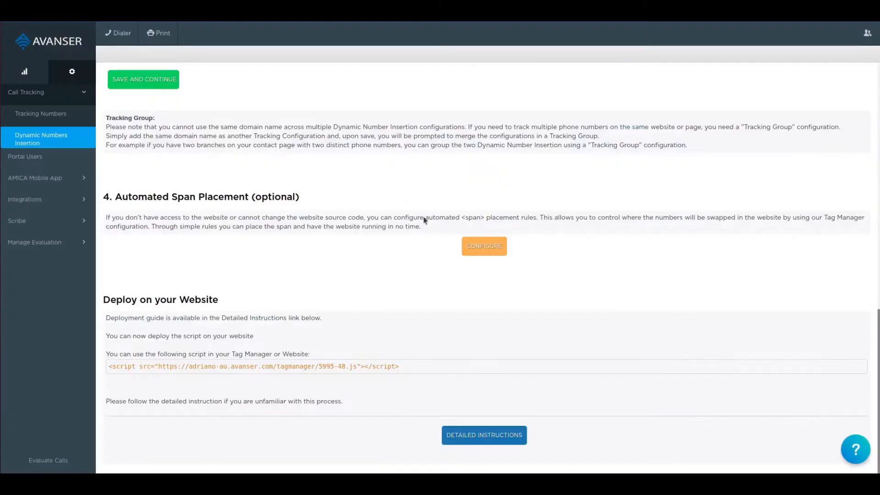
# In the Test Campaign's Automated Span Placement, replace the rule's match criteria with the copied selector, apply it to Current Element and save
pyautogui.click(480, 246)
pyautogui.click(387, 188)
pyautogui.hotkey('ctrl', 'a')
pyautogui.press('BackSpace')
pyautogui.hotkey('ctrl', 'v')
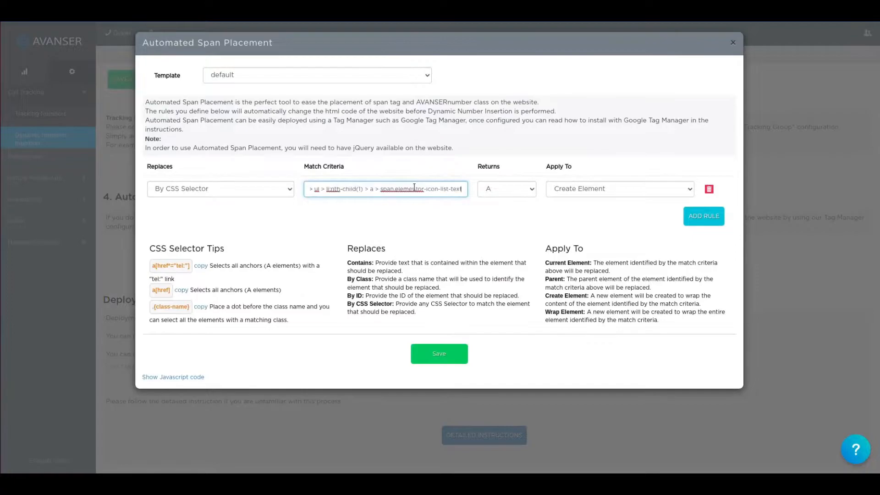
pyautogui.click(557, 184)
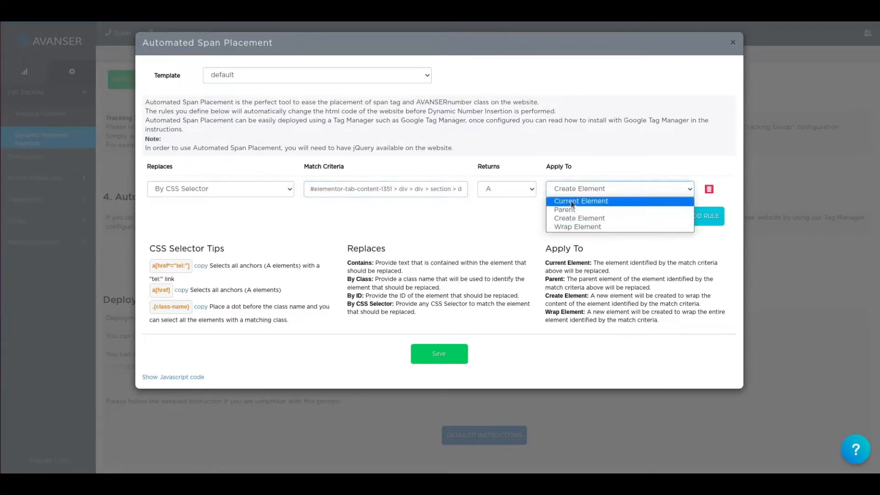
pyautogui.click(573, 200)
pyautogui.click(430, 360)
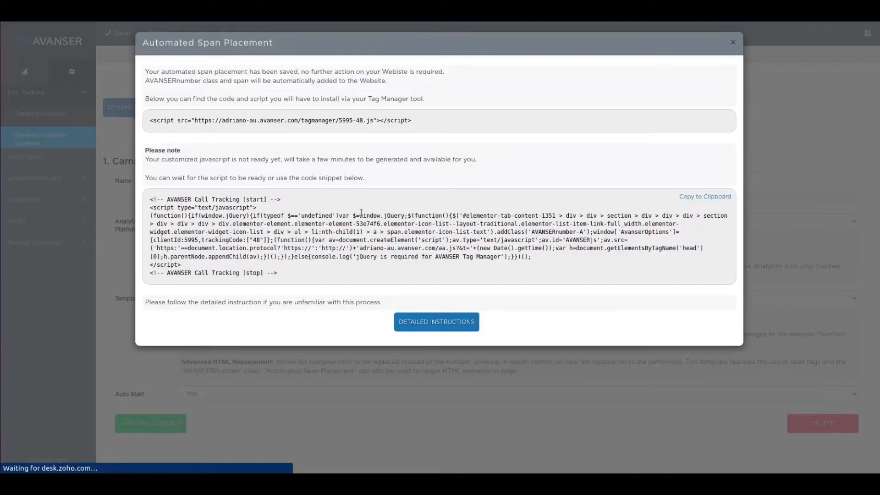
# Copy the generated JavaScript without its script tags, run it in the Contact us page's console and check the replaced phone number
pyautogui.moveTo(533, 258); pyautogui.dragTo(143, 220)
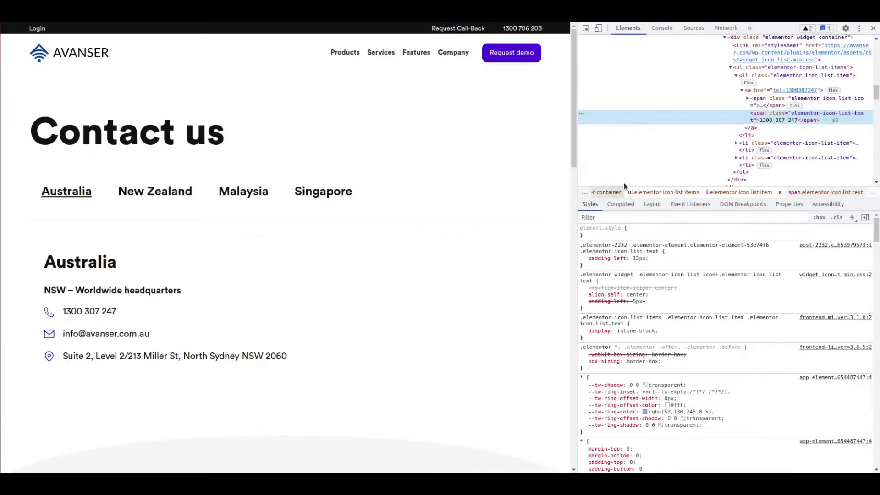
pyautogui.click(663, 28)
pyautogui.hotkey('ctrl', 'v')
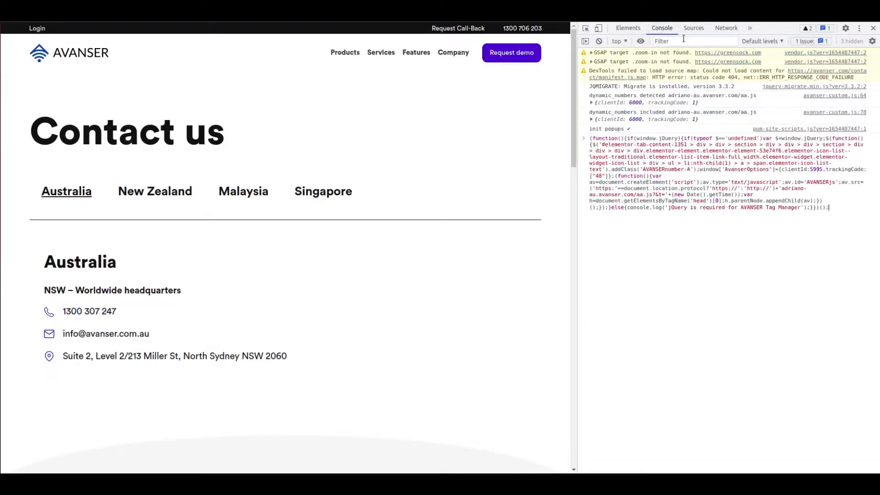
pyautogui.press('Return')
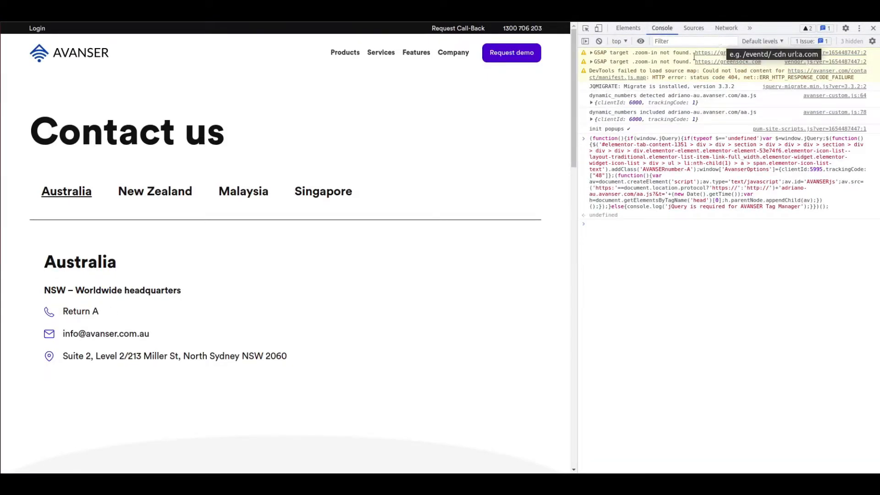
pyautogui.rightClick(81, 311)
# Change the span placement rule to apply to the Parent element and save it
pyautogui.click(518, 272)
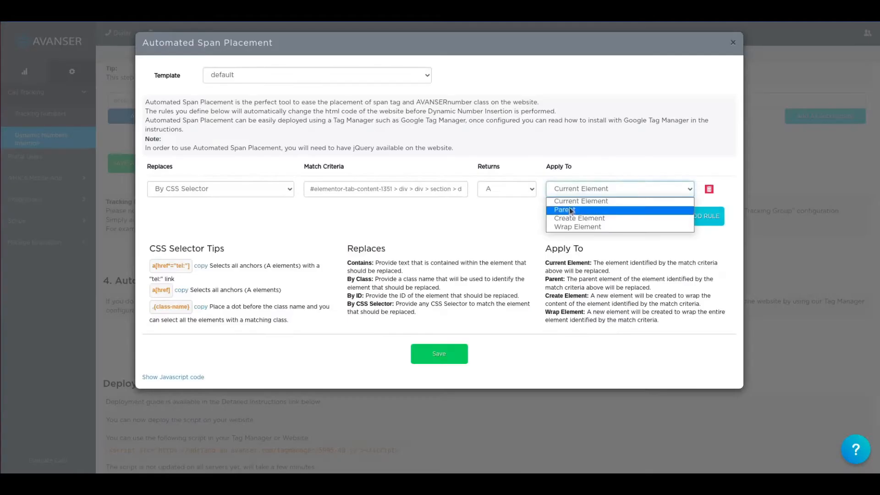
pyautogui.click(570, 207)
pyautogui.click(455, 359)
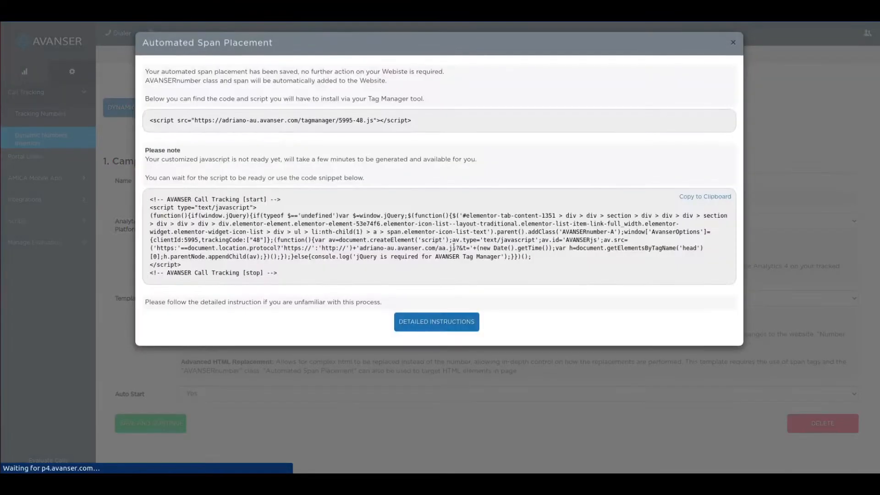
# Run the regenerated Parent-rule JavaScript in the Contact us page's console and inspect the replaced phone link
pyautogui.moveTo(532, 256); pyautogui.dragTo(145, 220)
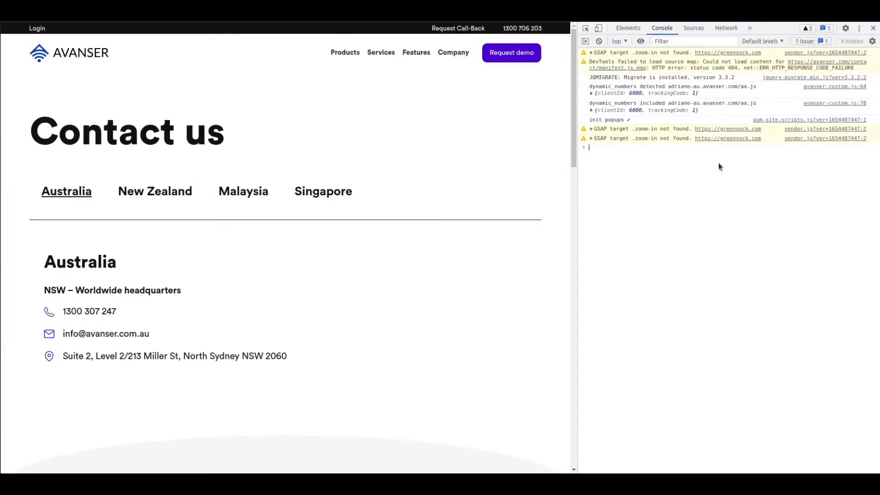
pyautogui.press('Return')
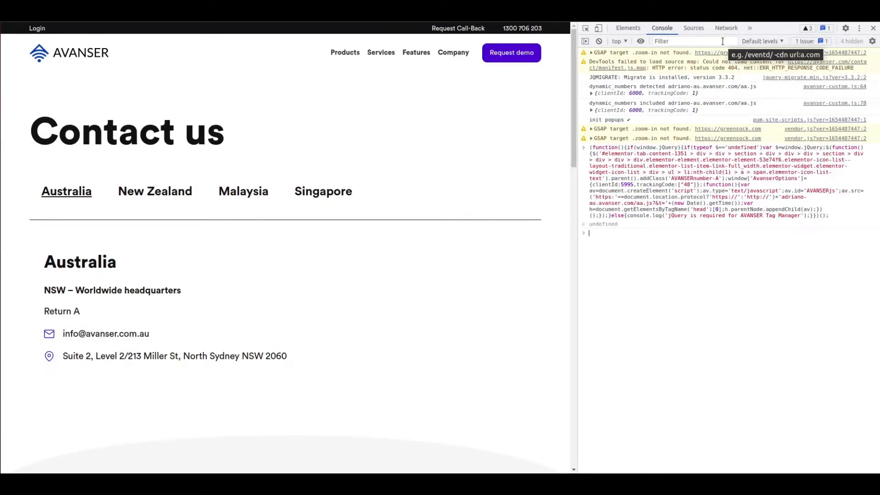
pyautogui.rightClick(81, 312)
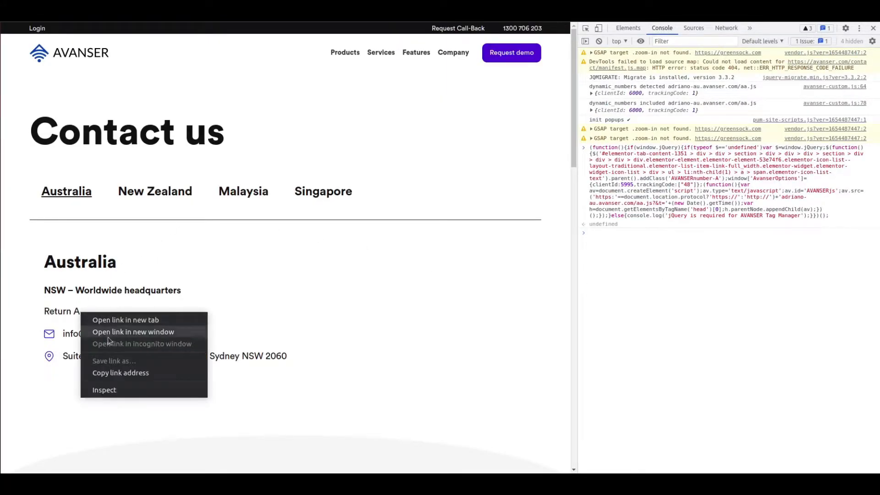
pyautogui.click(140, 394)
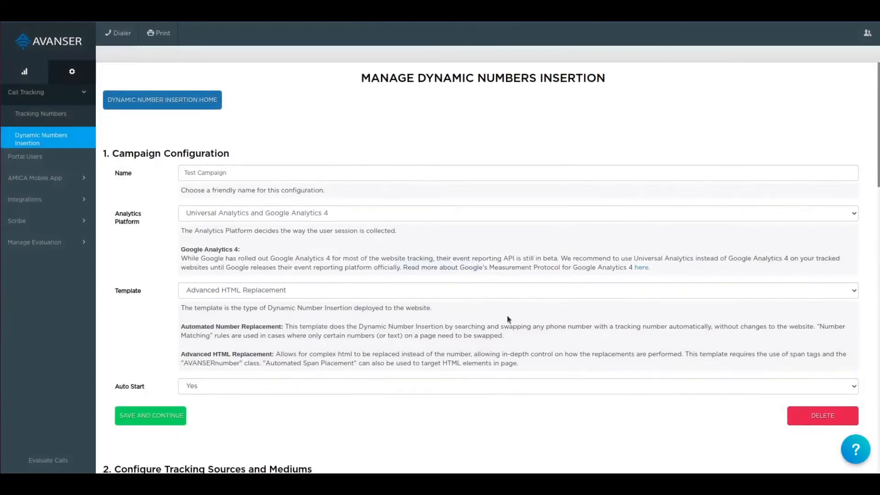
# In the Test Campaign's Automated Span Placement, change the rule to apply to Create Element and save it
pyautogui.scroll(-15, 507, 316)
pyautogui.click(489, 305)
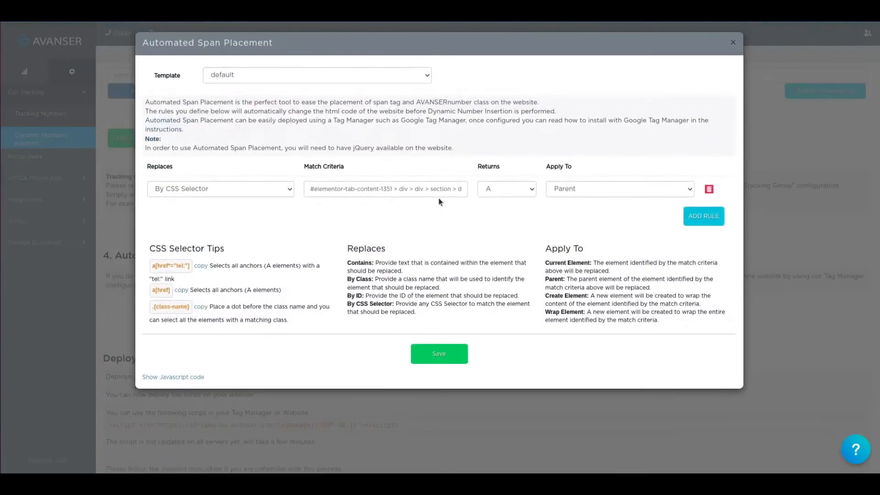
pyautogui.click(430, 196)
pyautogui.click(570, 190)
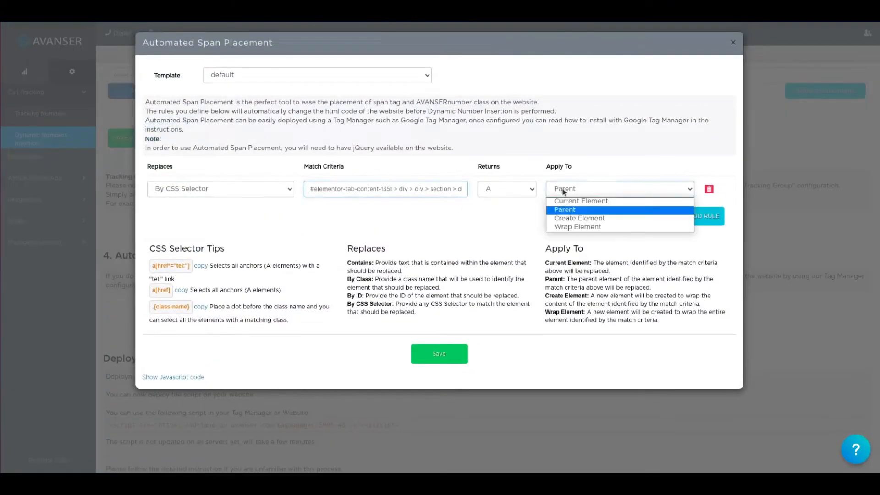
pyautogui.click(571, 219)
pyautogui.click(439, 353)
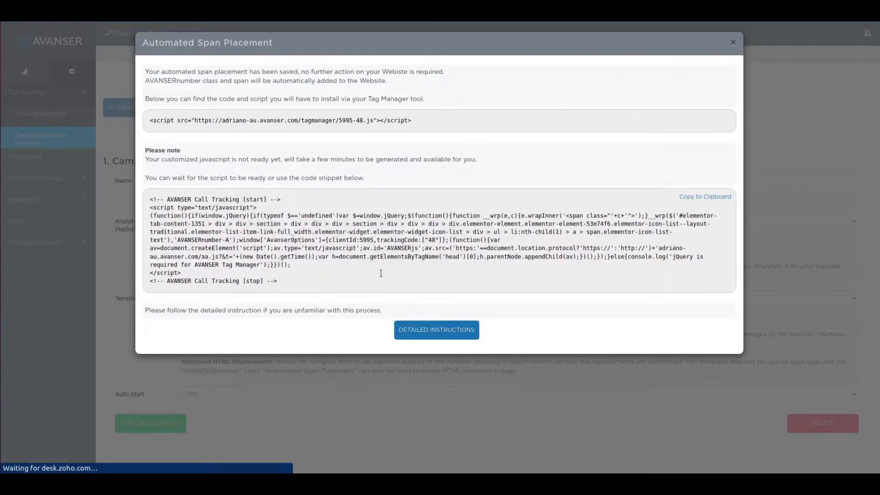
# Run the generated Create Element JavaScript, without its script tags, in the Contact us page's console and inspect the replaced phone text
pyautogui.moveTo(293, 265); pyautogui.dragTo(151, 216)
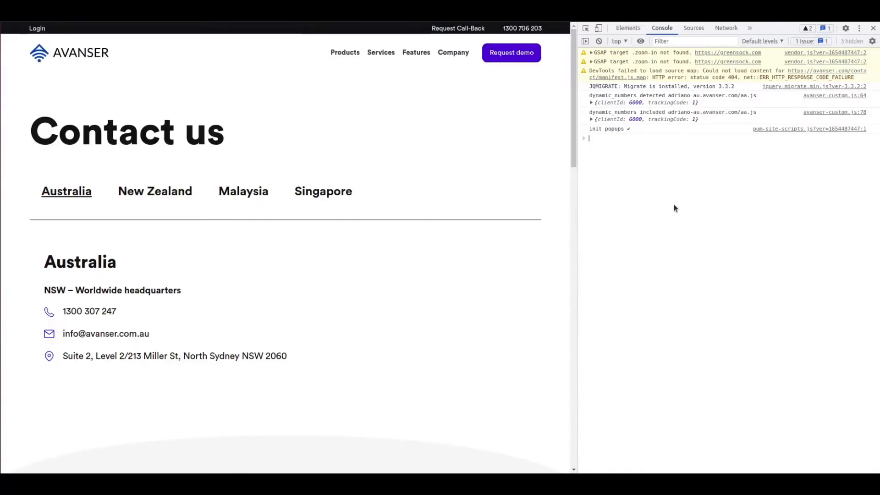
pyautogui.hotkey('ctrl', 'v')
pyautogui.press('Return')
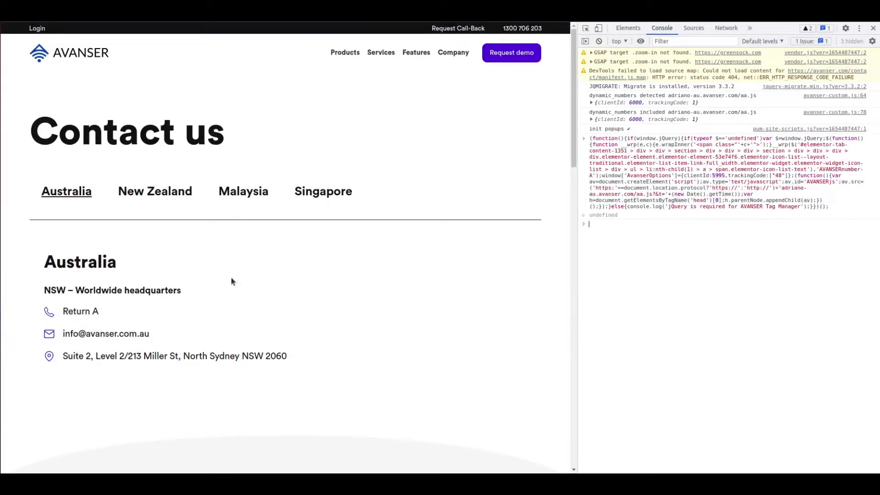
pyautogui.rightClick(89, 311)
pyautogui.click(133, 388)
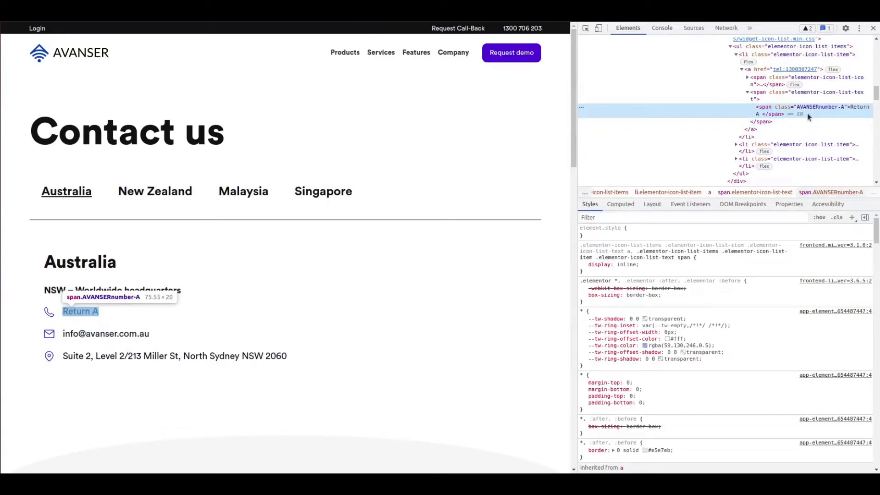
# Return to the campaign's Automated Span Placement, change the rule to apply to Wrap Element and save it
pyautogui.hotkey('alt', 'Tab')
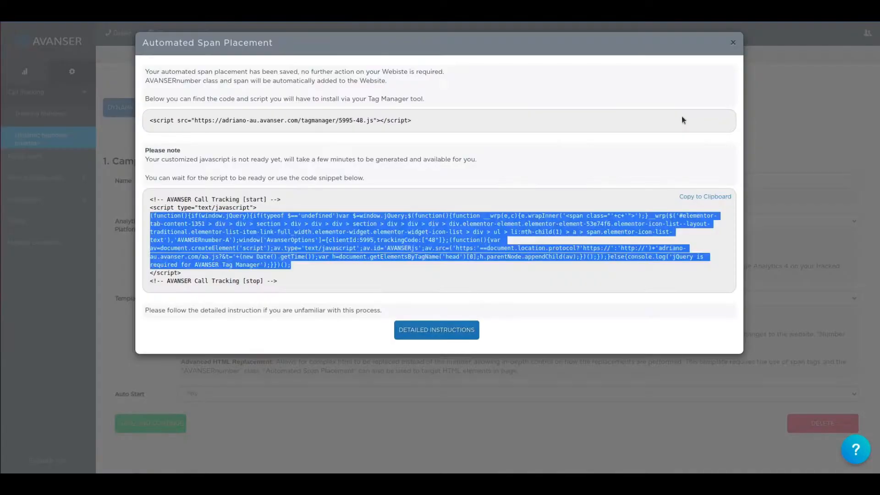
pyautogui.click(482, 406)
pyautogui.scroll(-10, 482, 406)
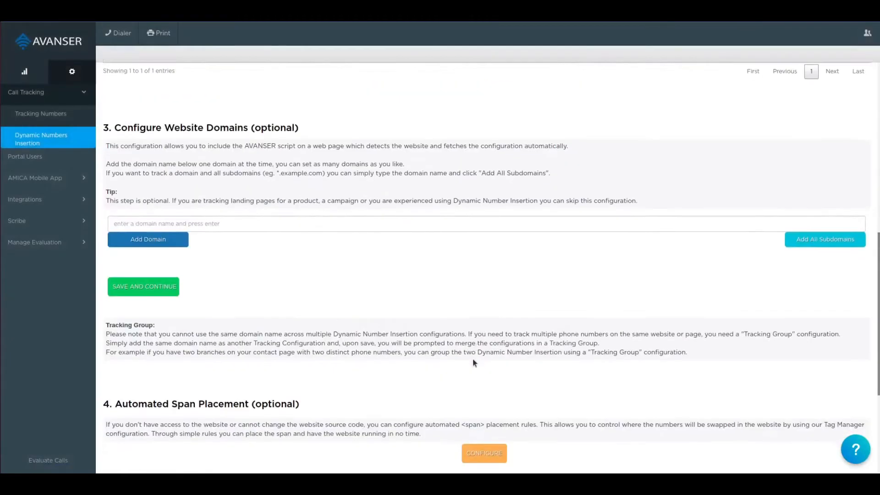
pyautogui.click(484, 329)
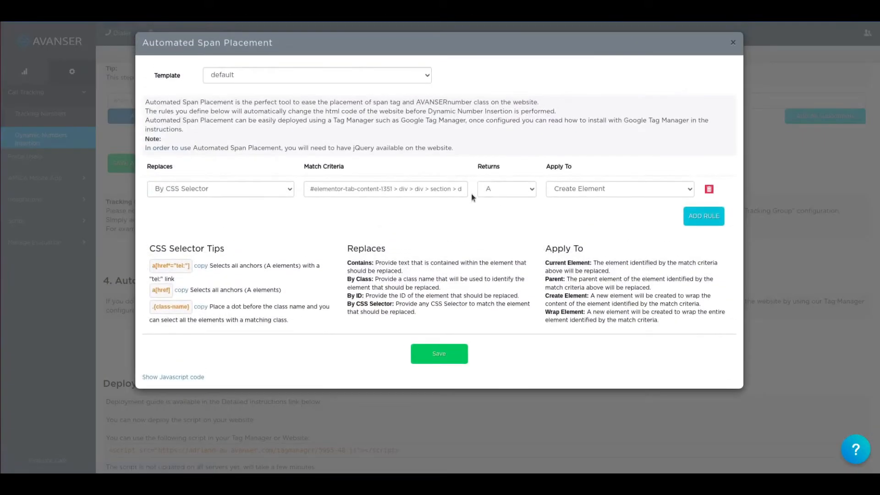
pyautogui.click(620, 189)
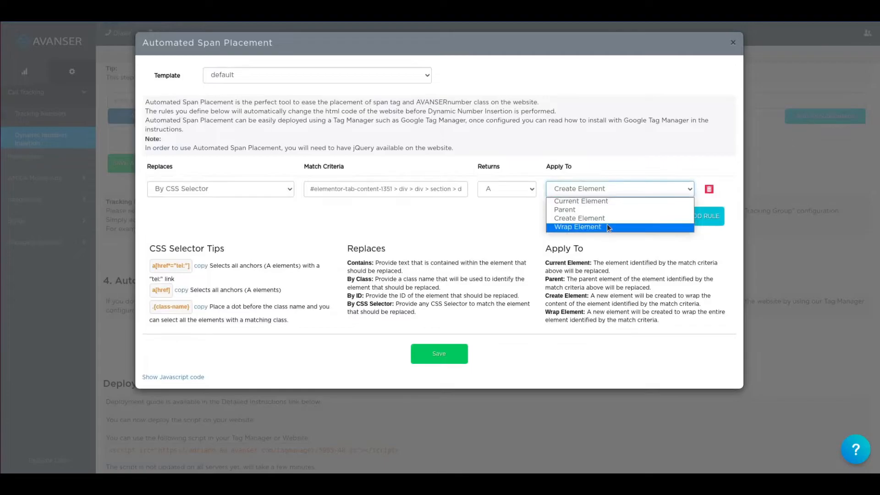
pyautogui.click(606, 227)
pyautogui.click(456, 352)
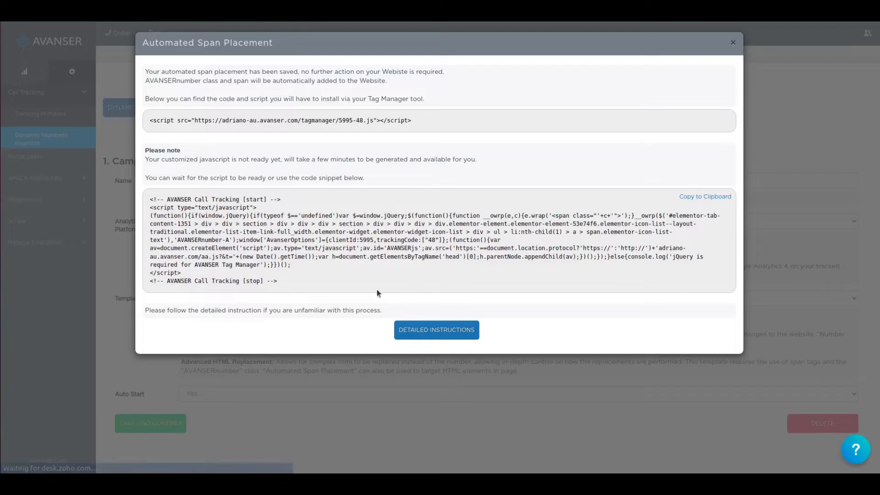
# Copy the generated Wrap Element JavaScript without its script tags, run it in the Contact us page's console and inspect the replaced phone text
pyautogui.moveTo(309, 268); pyautogui.dragTo(151, 215)
pyautogui.hotkey('ctrl', 'c')
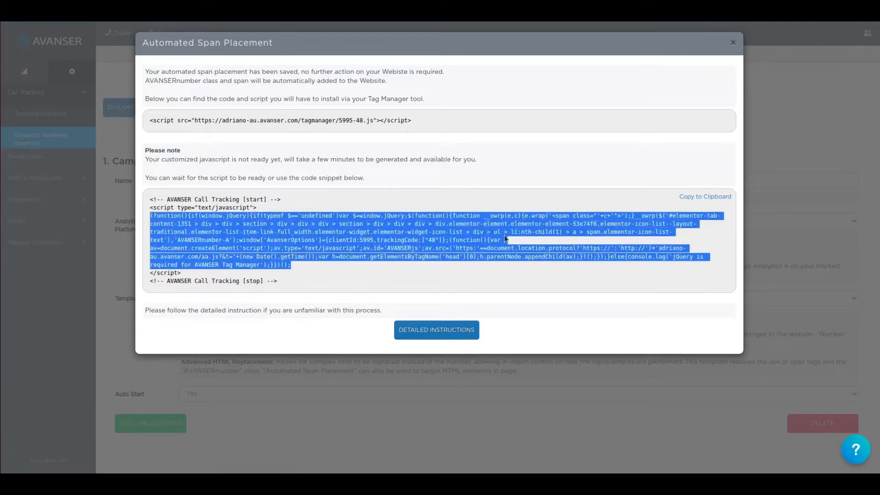
pyautogui.click(554, 430)
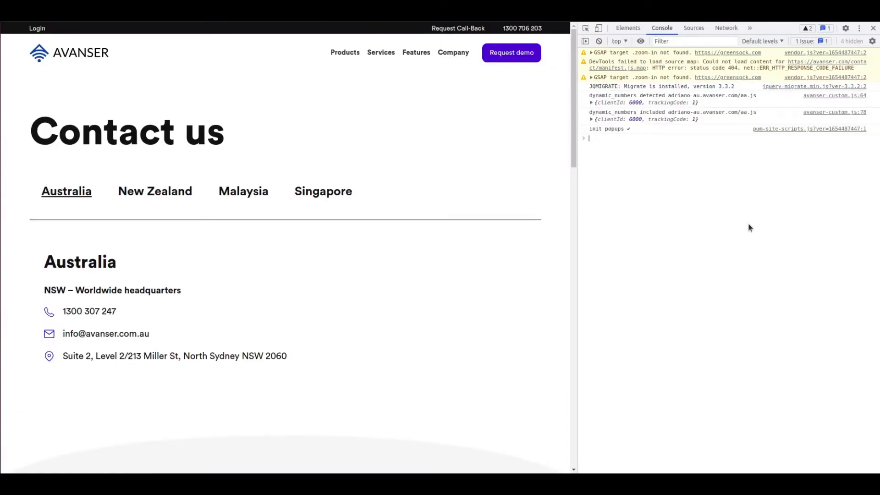
pyautogui.write('(function(){if(window.jQuery){if(typeof $==\'undefined\')var $=window.jQuery;$(function(){function __owrp(e,c){e.wrap(\'<span class="\'+c+\'">\');}__owrp($(\'#elementor-tab-content-1351 > div > div > section > div > div > div > section > div > div > div.elementor-element.elementor-element-53e74f6.elementor-icon-list--layout-traditional.elementor-list-item-link-full_width.elementor-widget.elementor-widget-icon-list > div > ul > li:nth-child(1) > a > span.elementor-icon-list-text\'),\'AVANSERnumber-A\');window[\'AvanserOptions\']={clientId:5995,trackingCode:["48"]};(function(){var av=document.createElement(\'script\');av.type=\'text/javascript\';av.id=\'AVANSERjs\';av.src=(\'https:\'==document.location.protocol?\'https://\':\'http://\')+\'adriano-au.avanser.com/aa.js?&t=\'+(new Date().getTime());var h=document.getElementsByTagName(\'head\')[0];h.parentNode.appendChild(av);})();});}else{console.log(\'jQuery is required for AVANSER Tag Manager\');}})();')
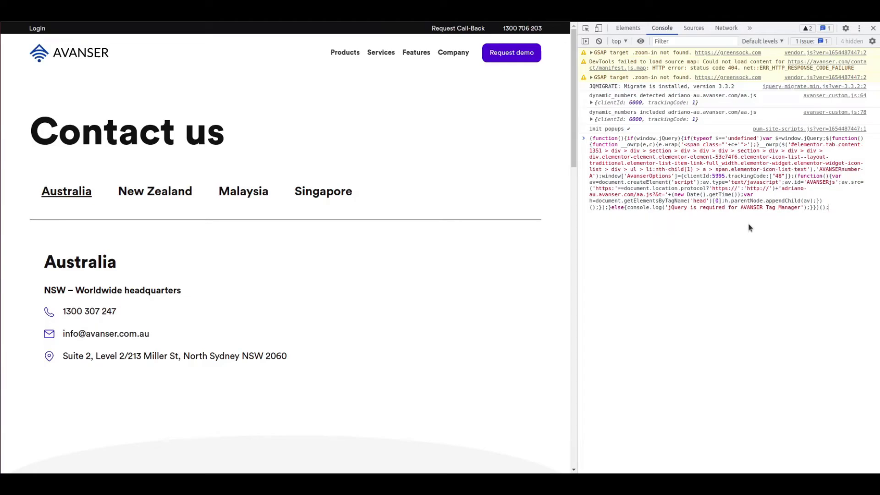
pyautogui.press('Return')
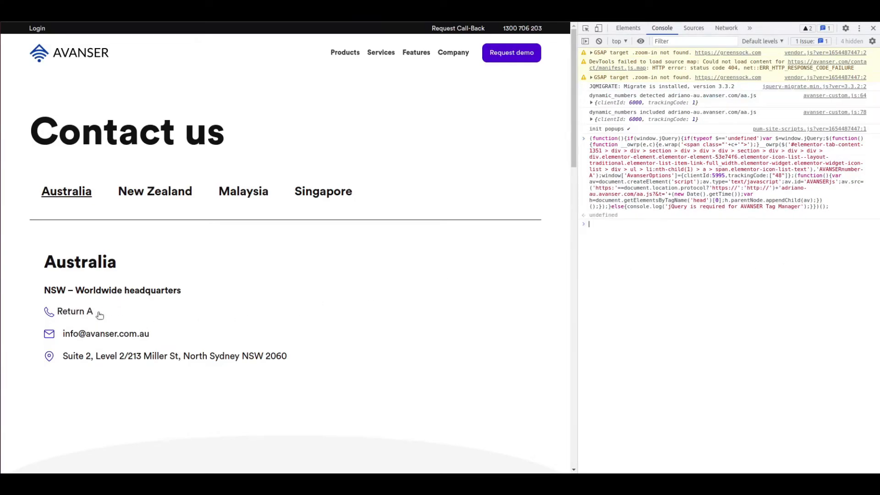
pyautogui.rightClick(89, 312)
pyautogui.click(111, 390)
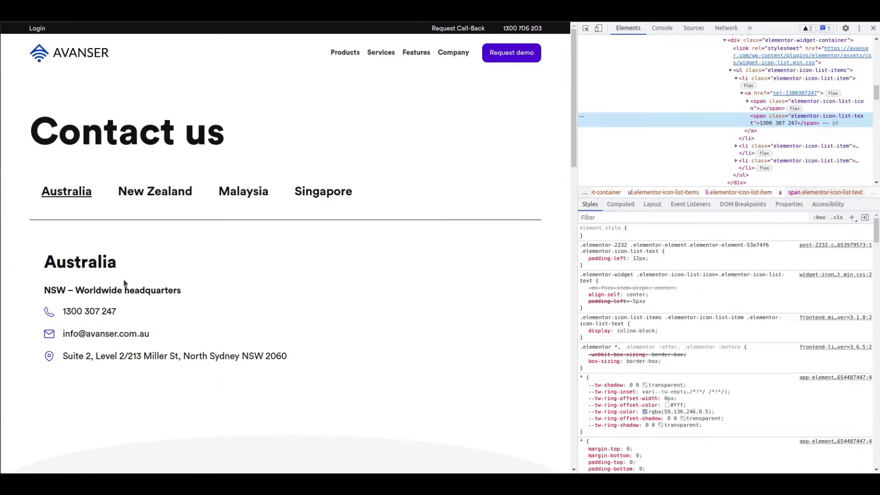
# Inspect the original Australian phone link on the Contact us page and copy the HTML of its anchor element
pyautogui.rightClick(62, 310)
pyautogui.click(103, 387)
pyautogui.rightClick(752, 95)
pyautogui.press('F2')
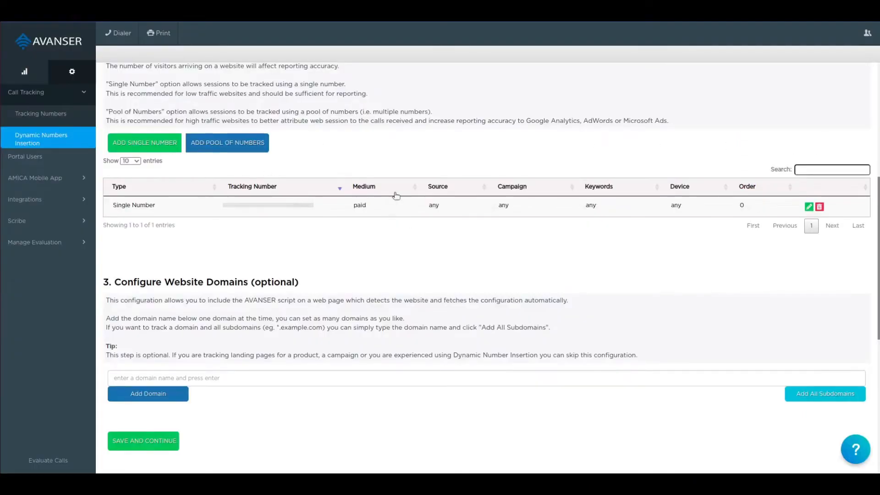
# Edit the campaign's single-number entry, replacing Return A with the copied link HTML and its displayed phone number with the tracking number, and save
pyautogui.click(809, 207)
pyautogui.scroll(-2, 478, 248)
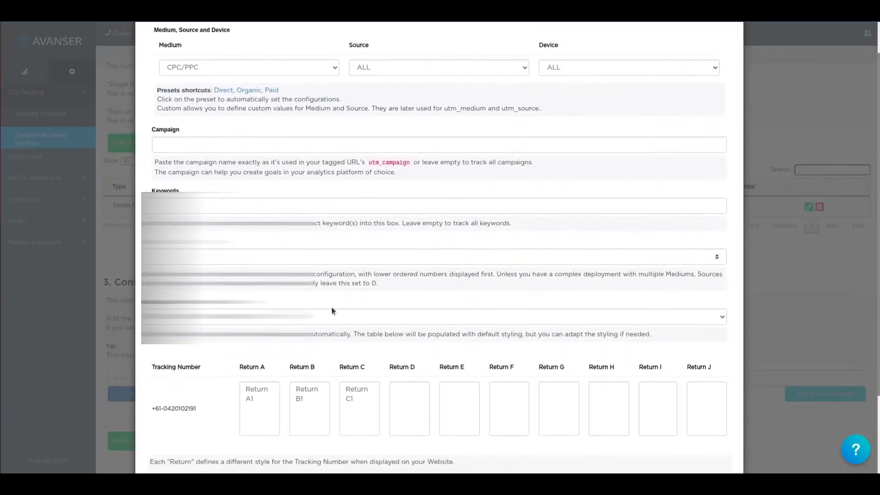
pyautogui.tripleClick(263, 374)
pyautogui.hotkey('ctrl', 'v')
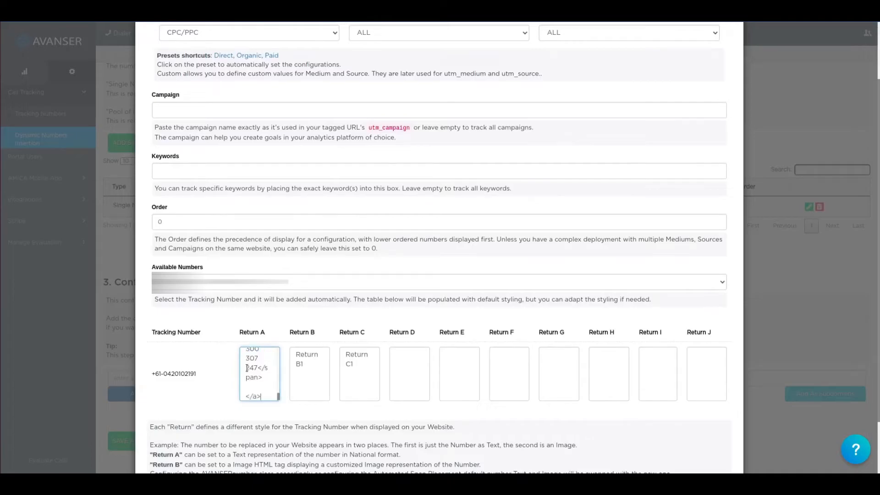
pyautogui.scroll(-2, 259, 383)
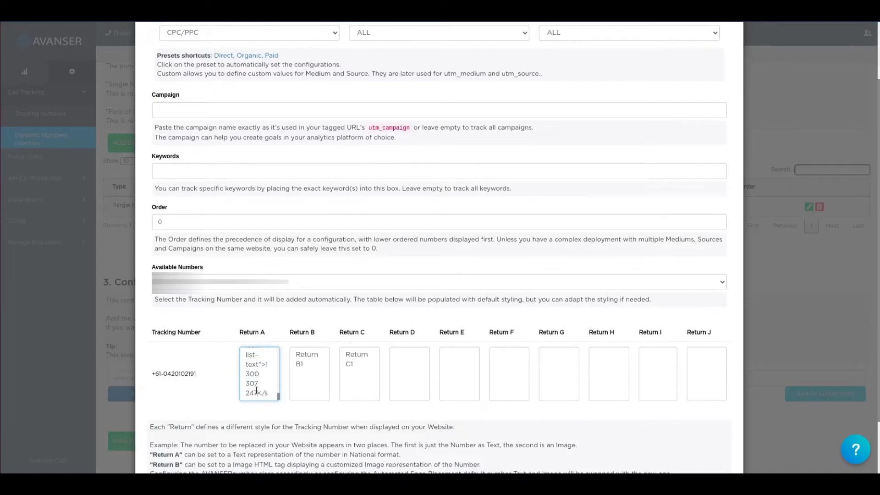
pyautogui.moveTo(258, 393); pyautogui.dragTo(267, 364)
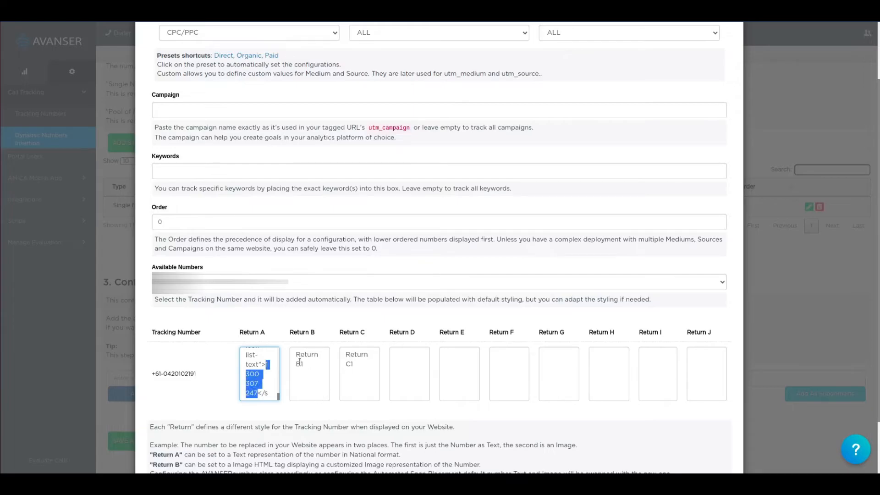
pyautogui.click(95, 321)
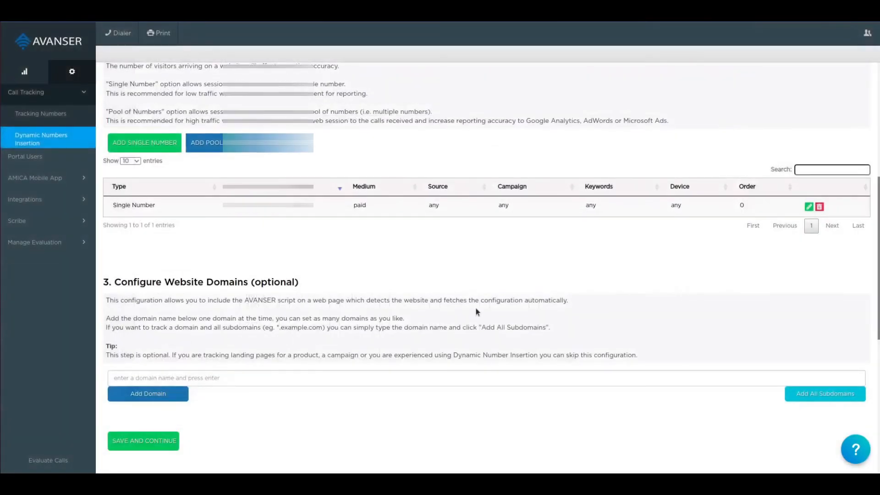
# Reopen the campaign's Automated Span Placement and save the Wrap Element rule again
pyautogui.scroll(-8, 487, 256)
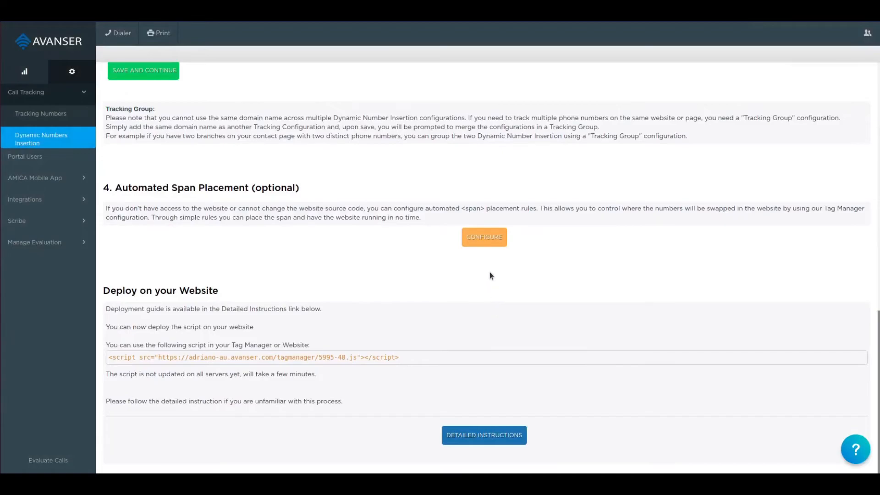
pyautogui.click(484, 237)
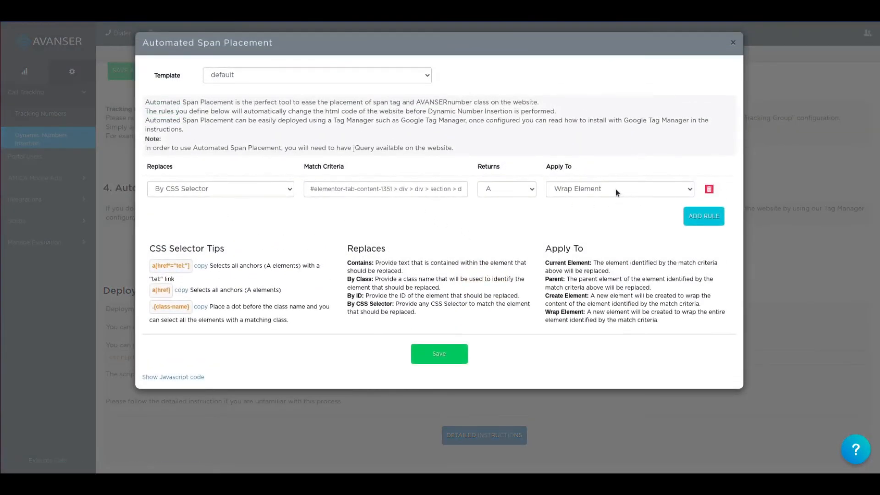
pyautogui.click(439, 358)
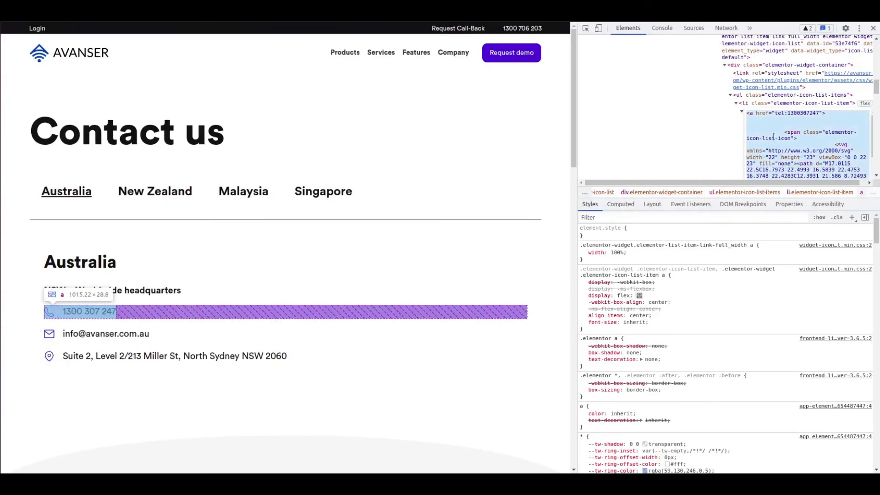
# Reload the Contact us page and run the Wrap Element JavaScript in its console to test the HTML replacement
pyautogui.press('F5')
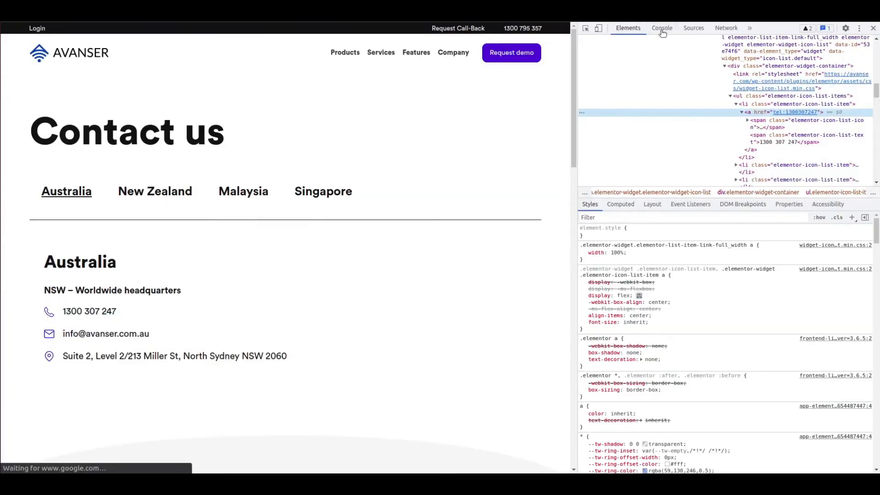
pyautogui.hotkey('ctrl', 'shift', 'j')
pyautogui.hotkey('ctrl', 'v')
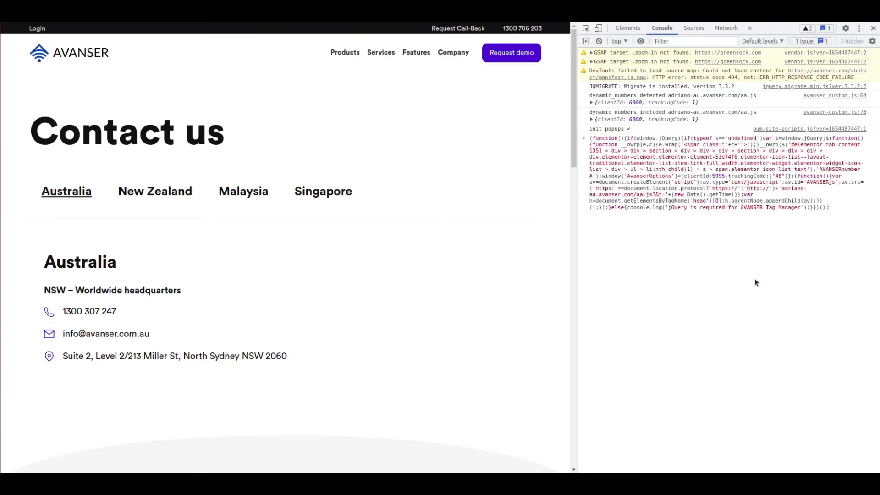
pyautogui.press('Return')
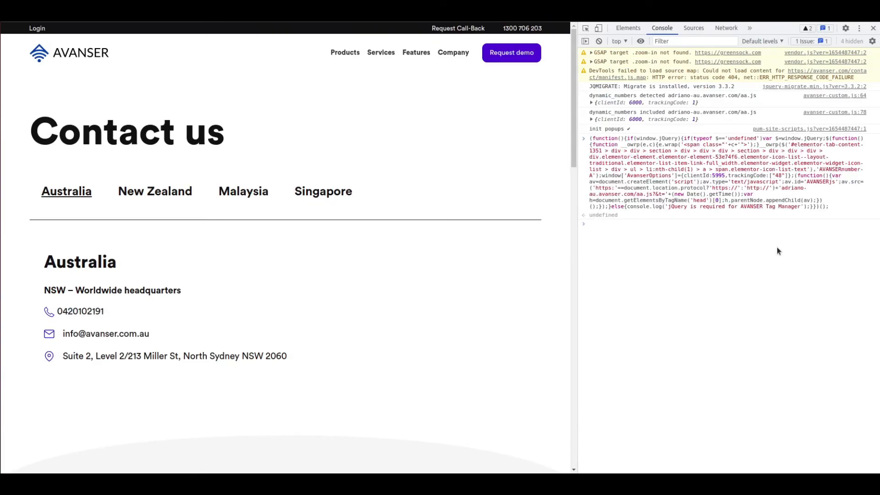